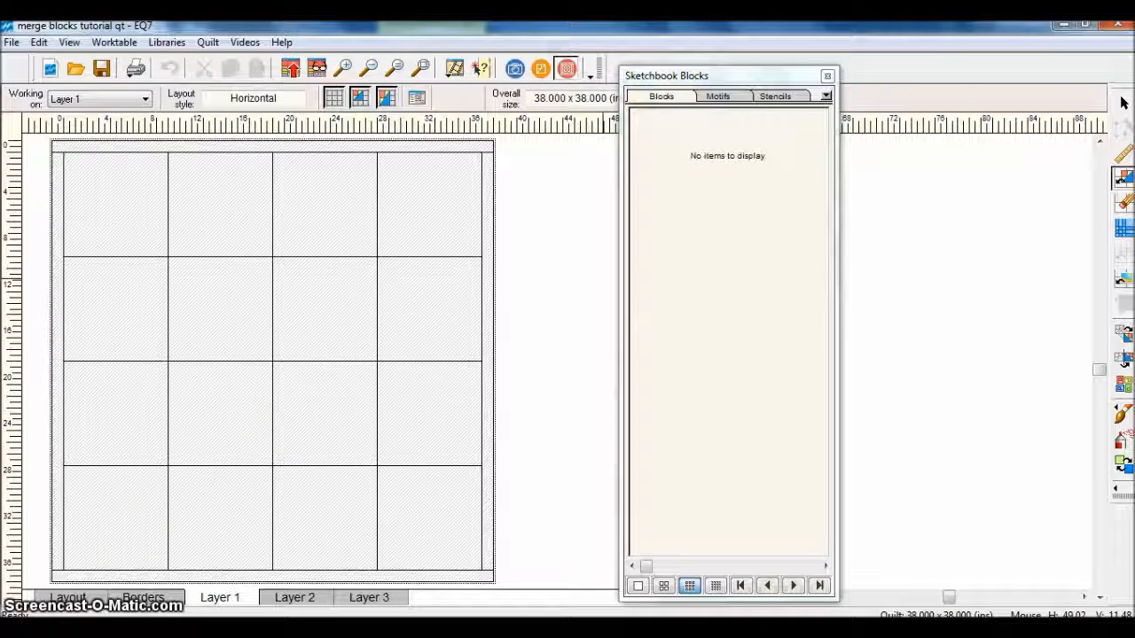
# Add the purple-and-yellow butterfly and the blue butterfly from the 04 Classic Applique Butterflies library to the Sketchbook
pyautogui.click(178, 42)
pyautogui.click(182, 61)
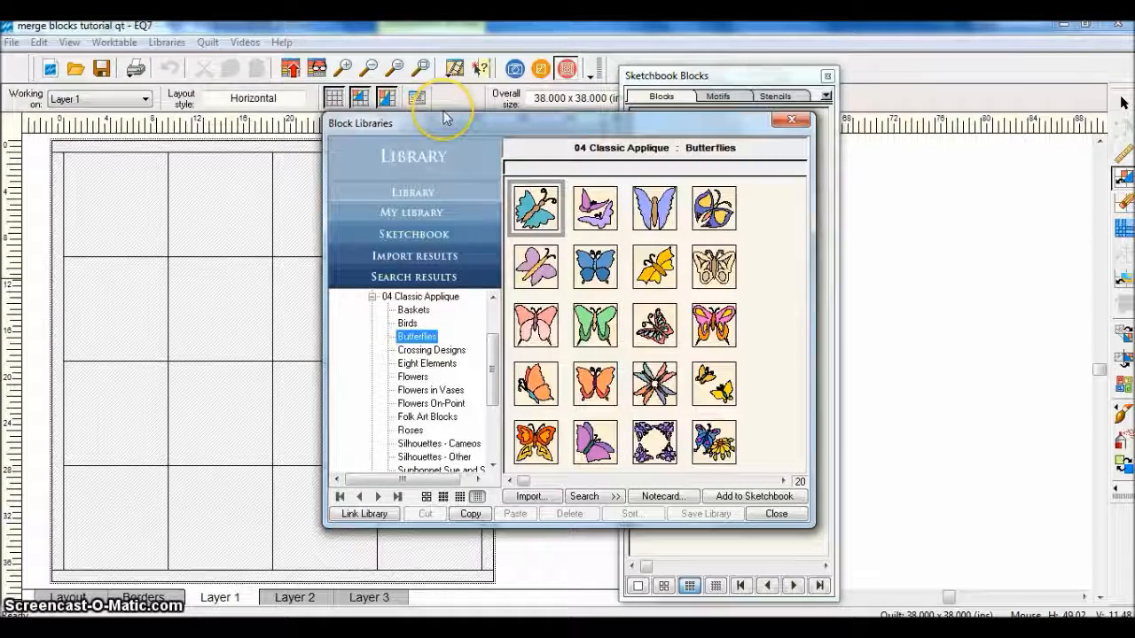
pyautogui.click(714, 209)
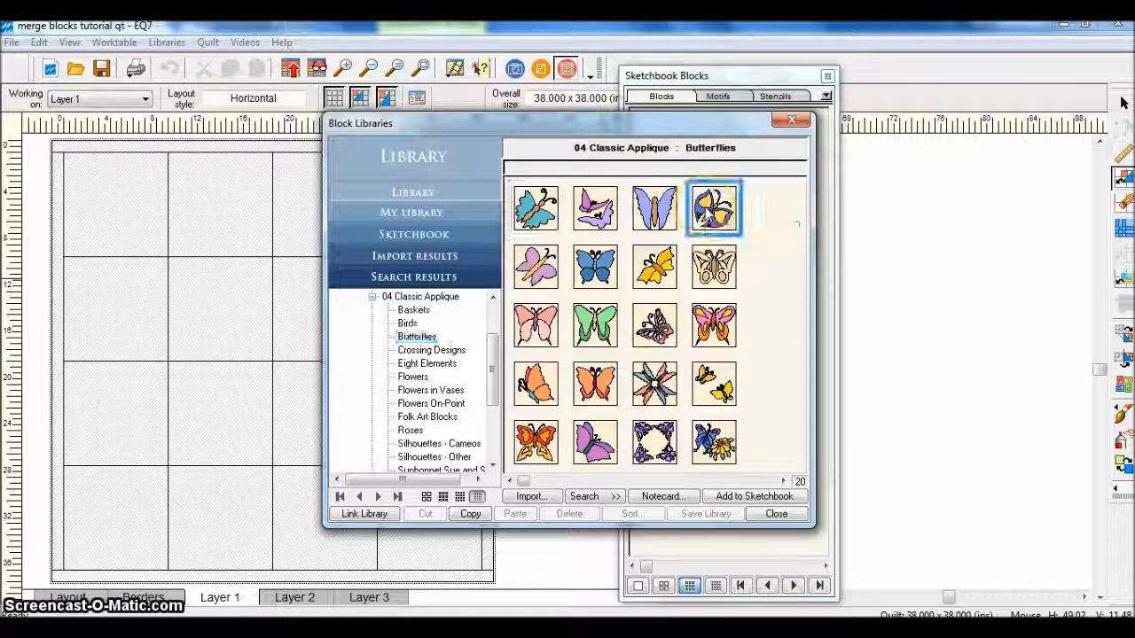
pyautogui.click(724, 496)
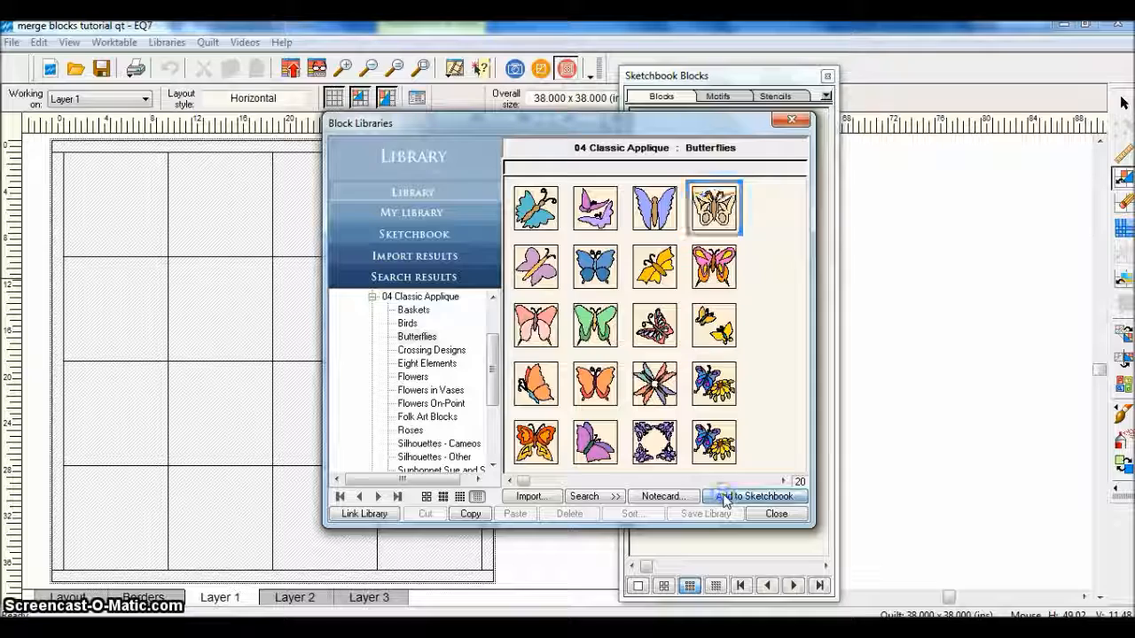
pyautogui.click(606, 268)
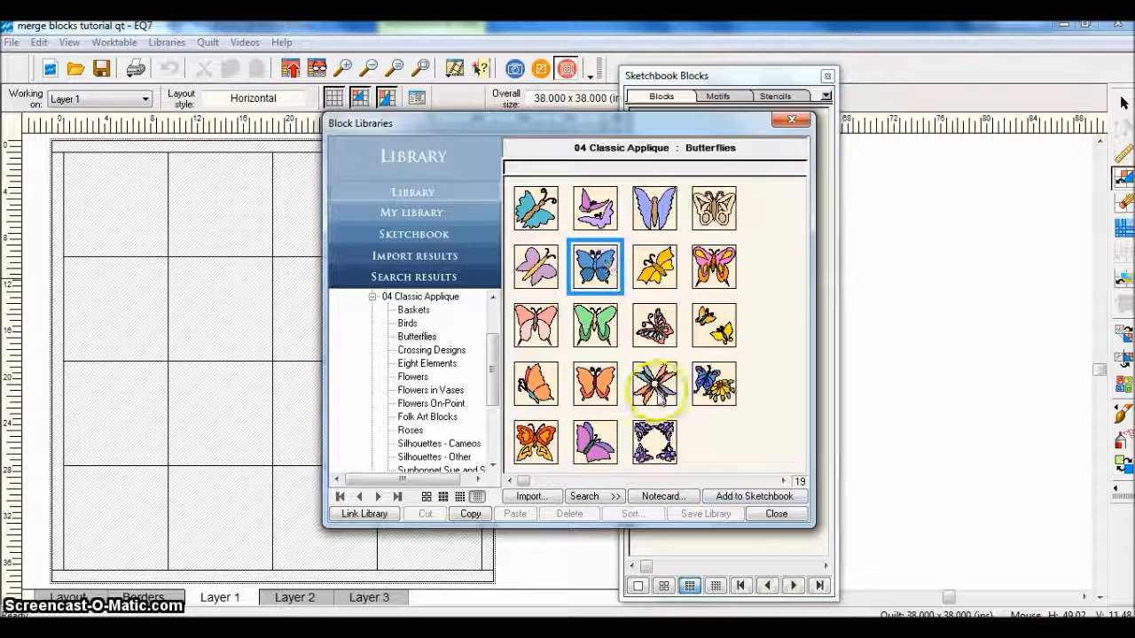
pyautogui.click(730, 497)
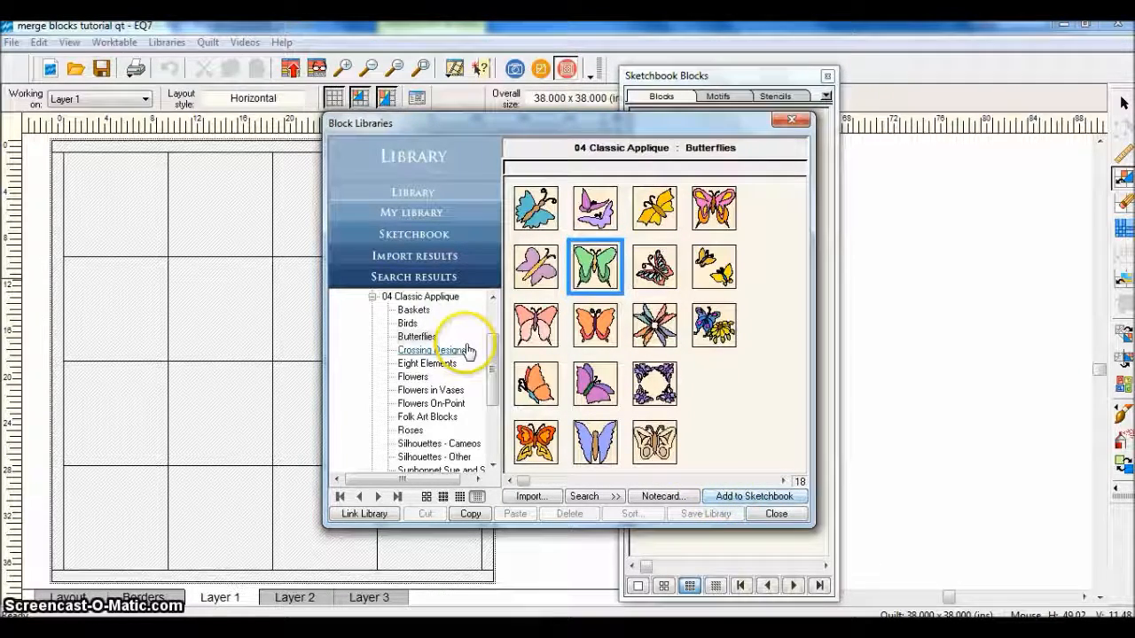
# Add the single upright palm tree block from the 03 Foundation Pieced Beach Panorama library to the Sketchbook
pyautogui.doubleClick(439, 296)
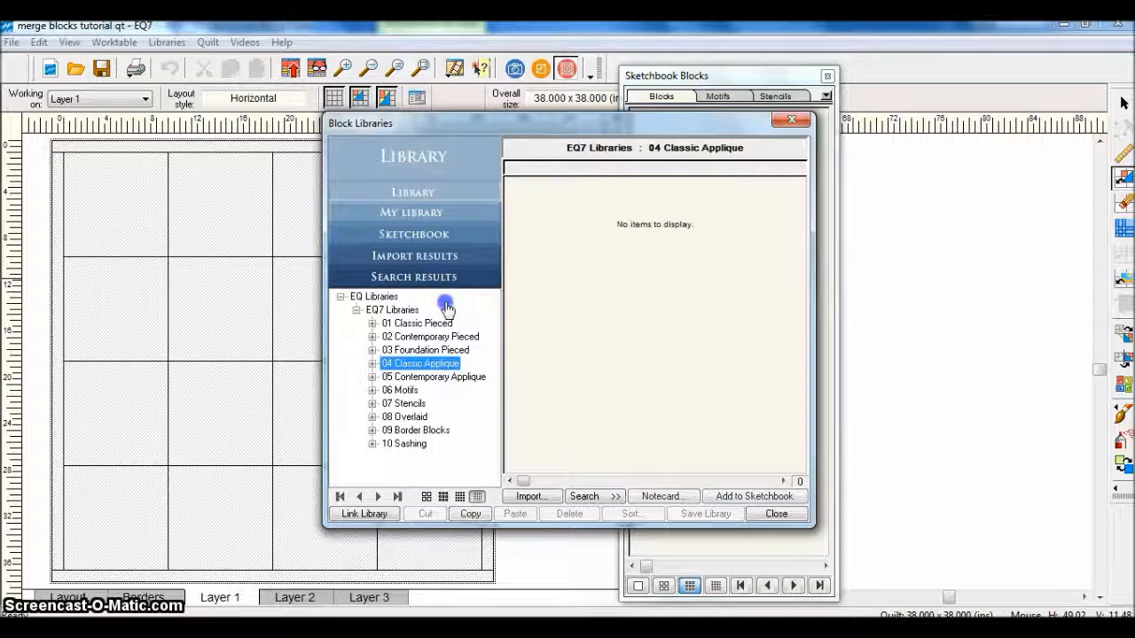
pyautogui.click(434, 352)
pyautogui.doubleClick(435, 352)
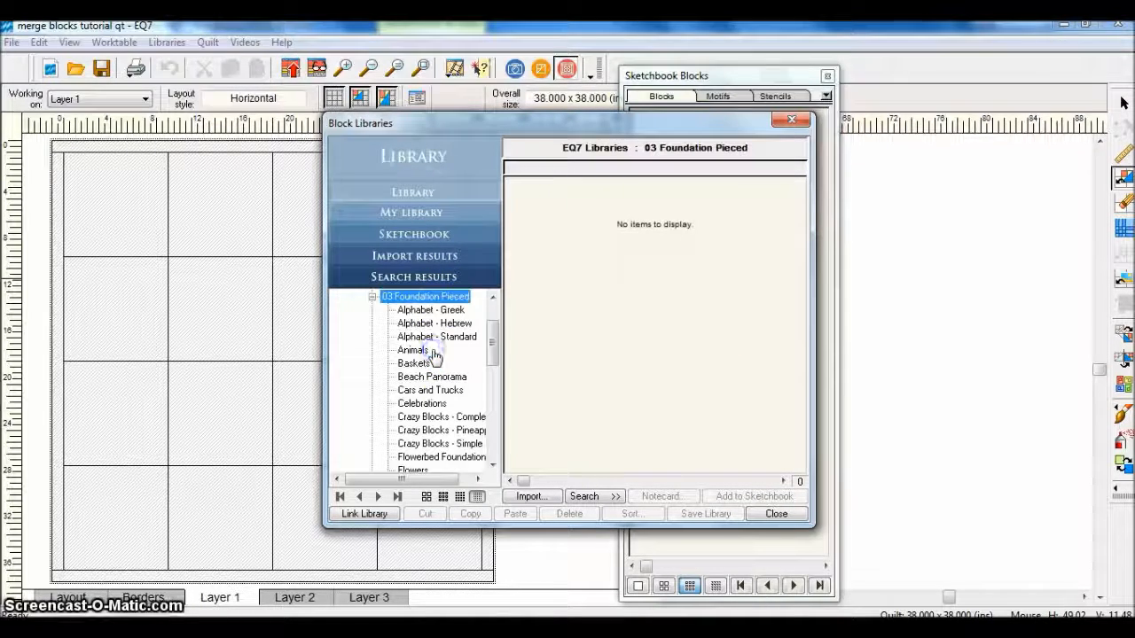
pyautogui.click(437, 377)
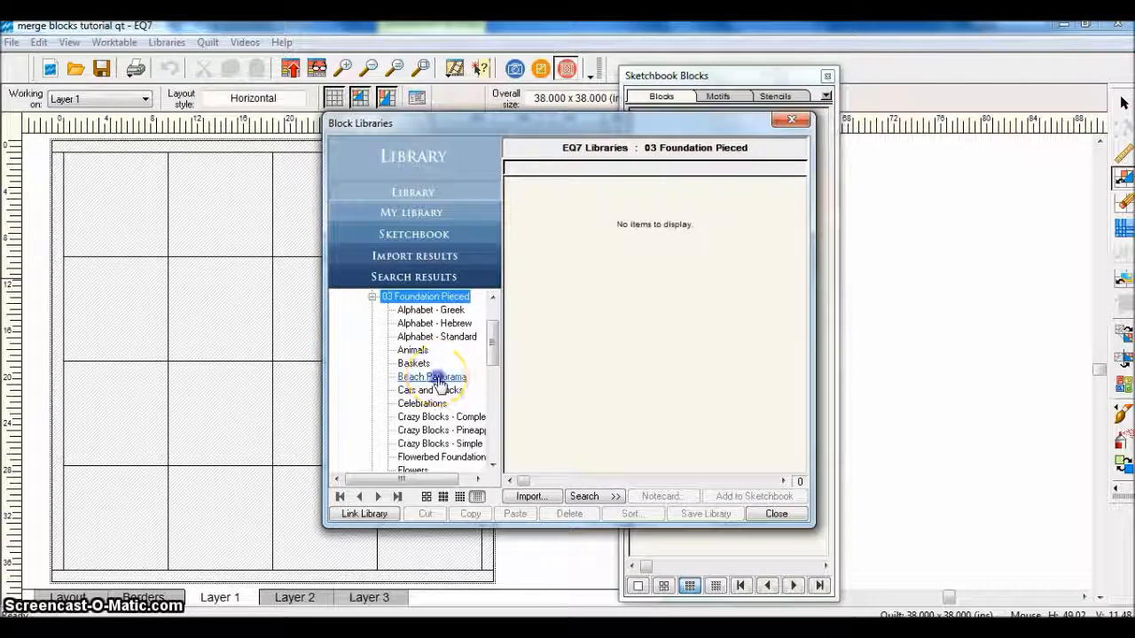
pyautogui.click(536, 326)
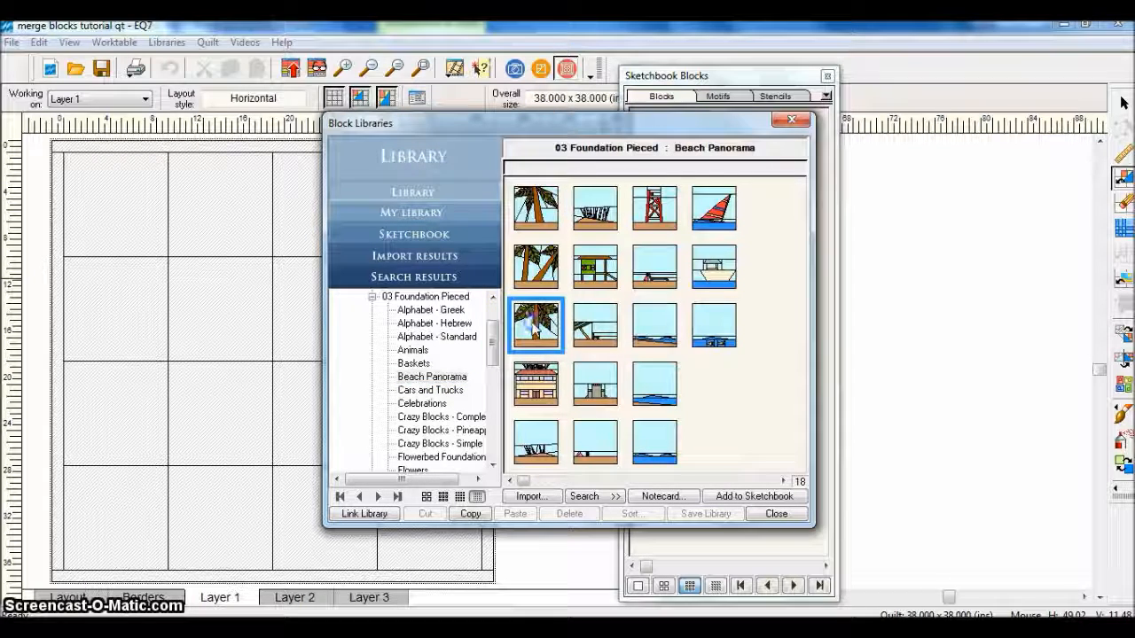
pyautogui.click(723, 498)
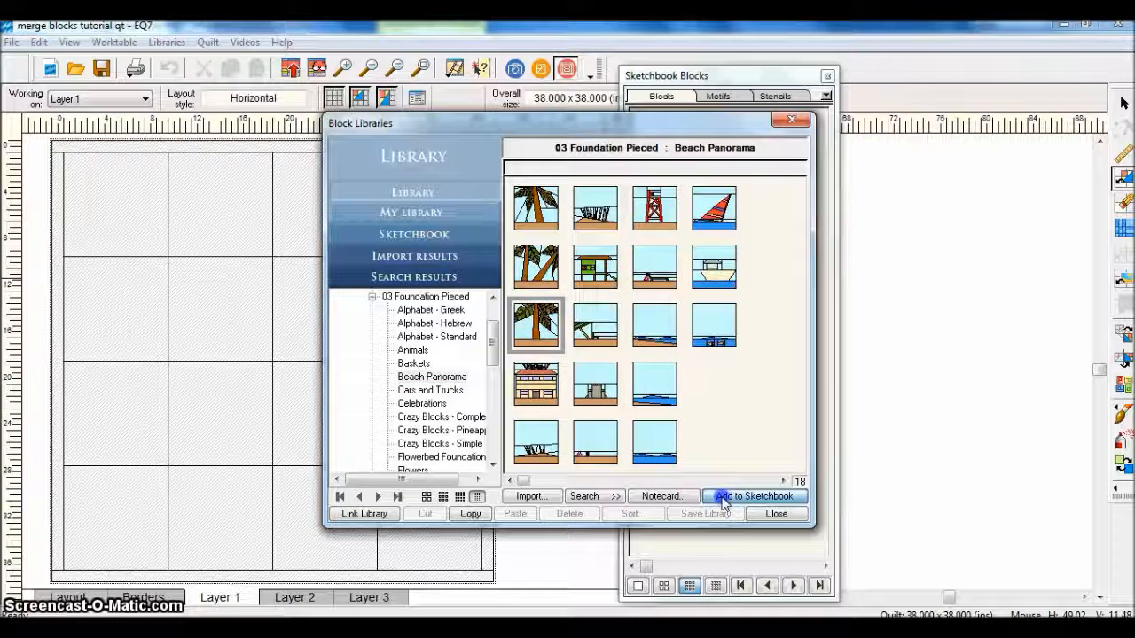
# From 01 Classic Pieced, Ladies Art Company, add the purple framed-square block and the teal block with a white center to the Sketchbook
pyautogui.doubleClick(457, 296)
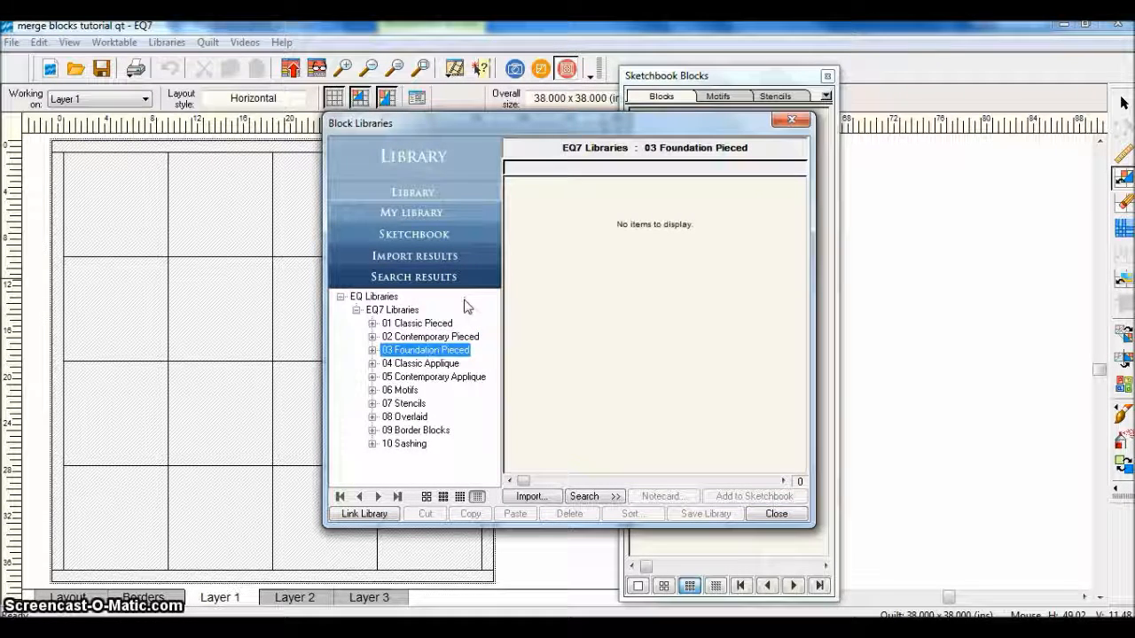
pyautogui.doubleClick(422, 324)
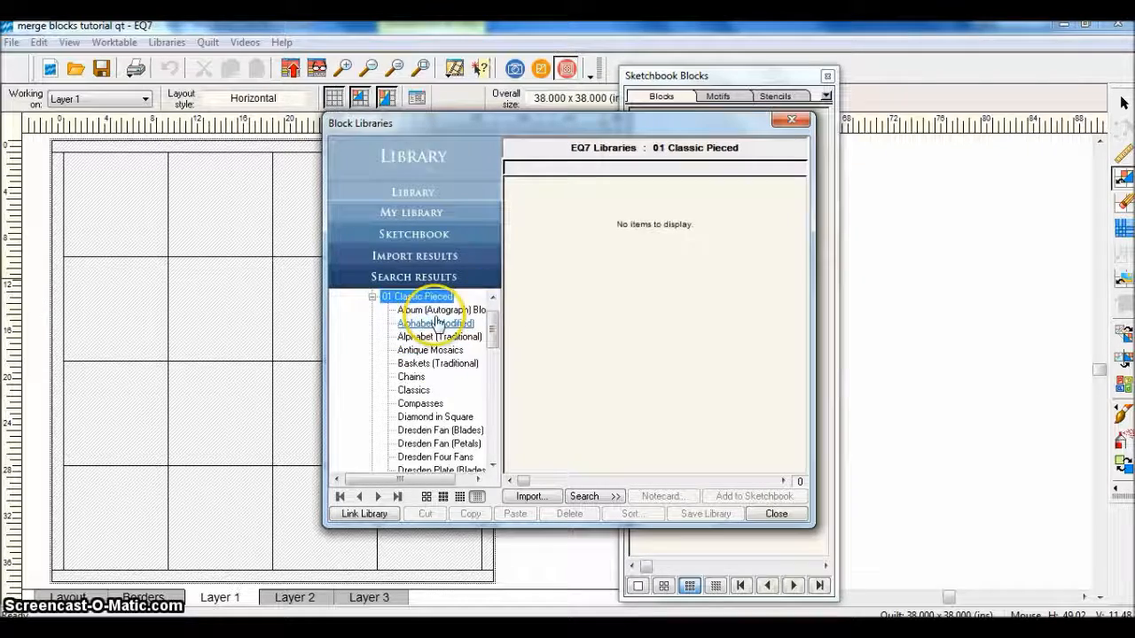
pyautogui.moveTo(494, 312); pyautogui.dragTo(494, 373)
pyautogui.click(472, 432)
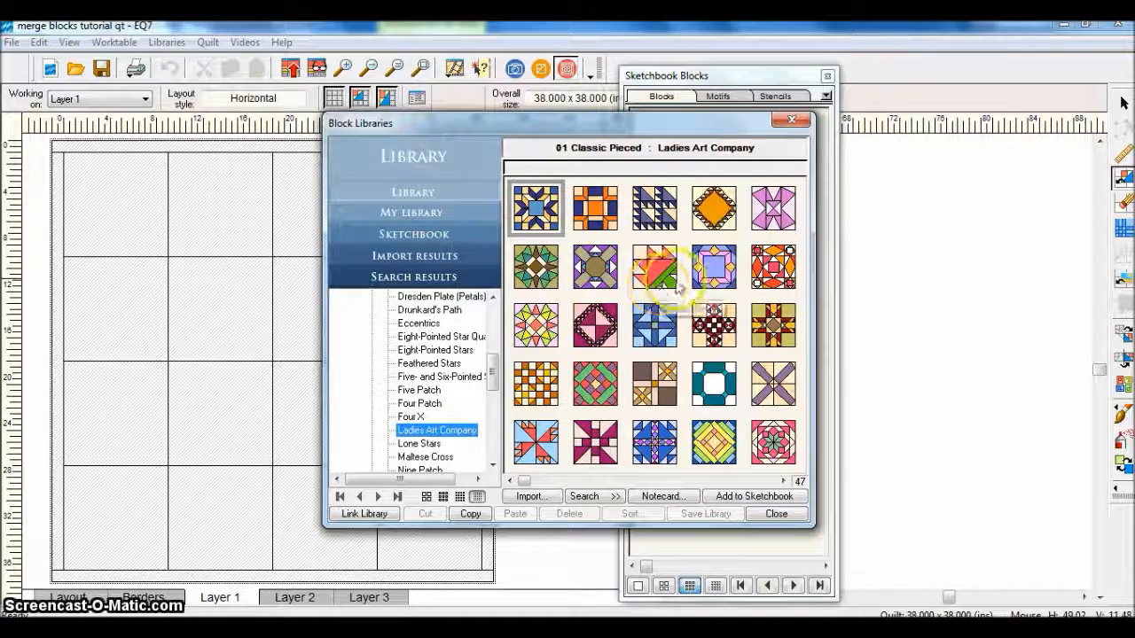
pyautogui.click(709, 277)
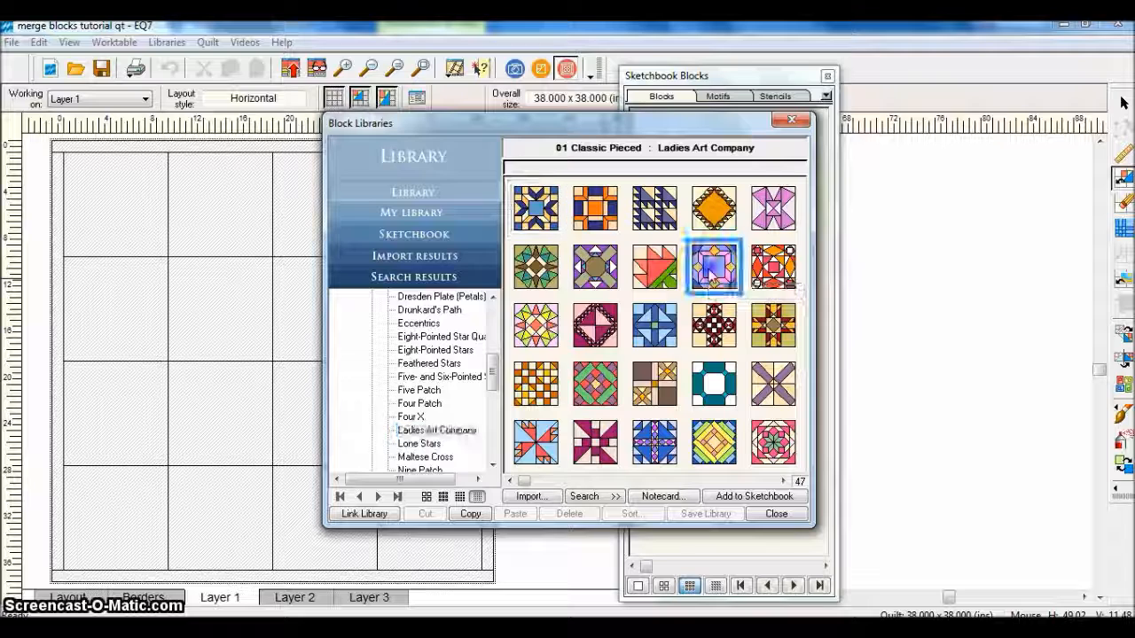
pyautogui.click(728, 500)
pyautogui.click(715, 340)
pyautogui.click(738, 497)
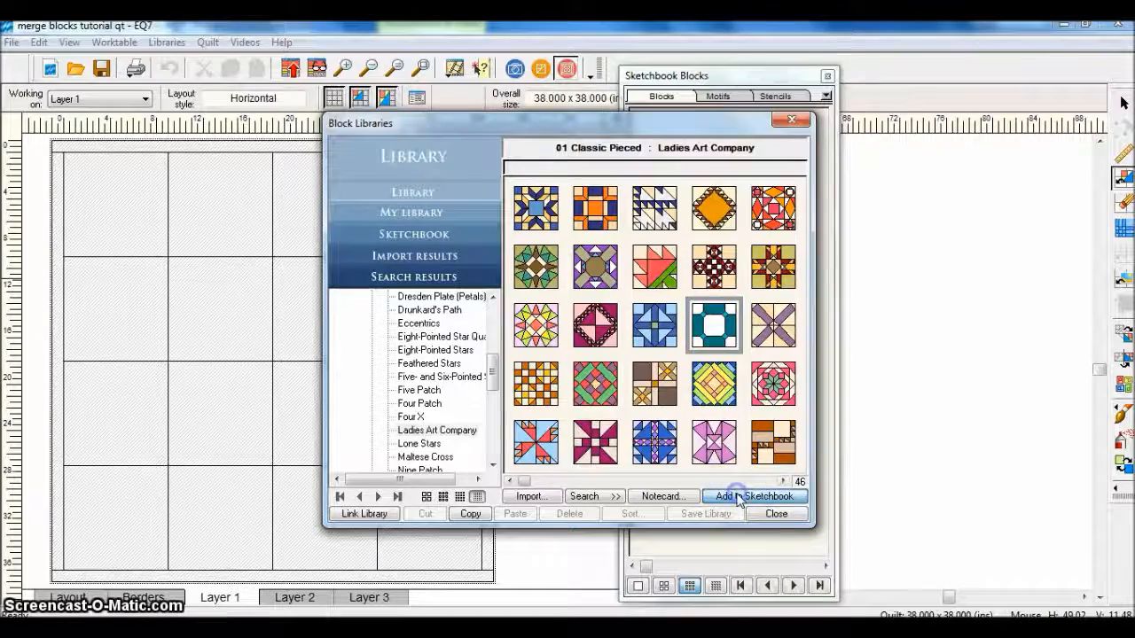
# Add the blue block with the round center and the green Johnnie-Round-the-Corner block to the Sketchbook, and close the block library
pyautogui.click(783, 482)
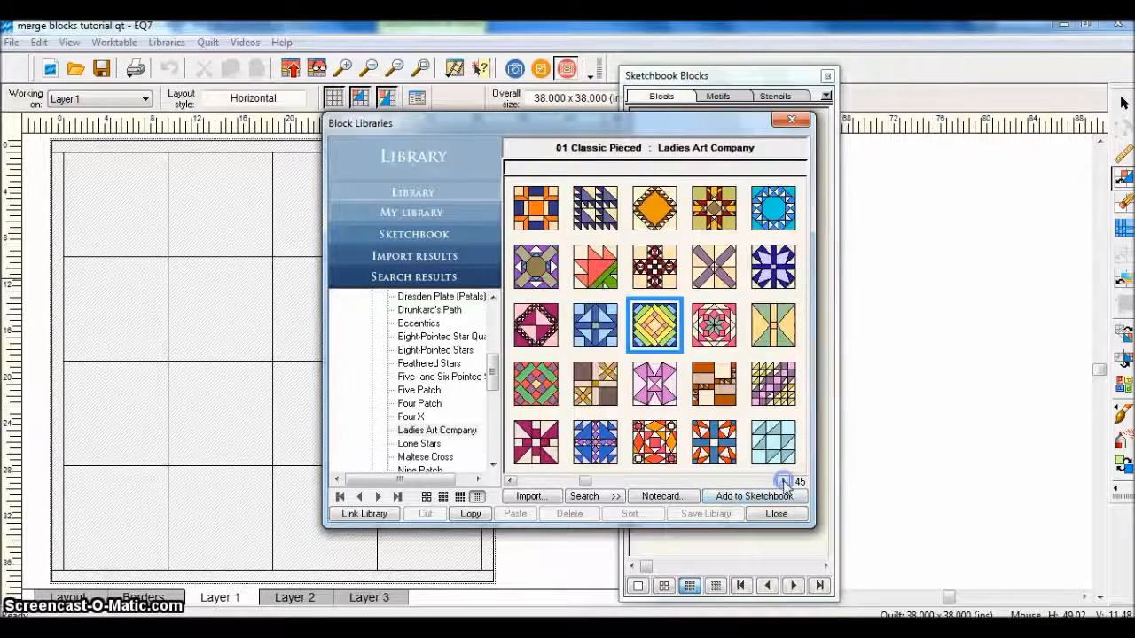
pyautogui.click(783, 481)
pyautogui.click(783, 481)
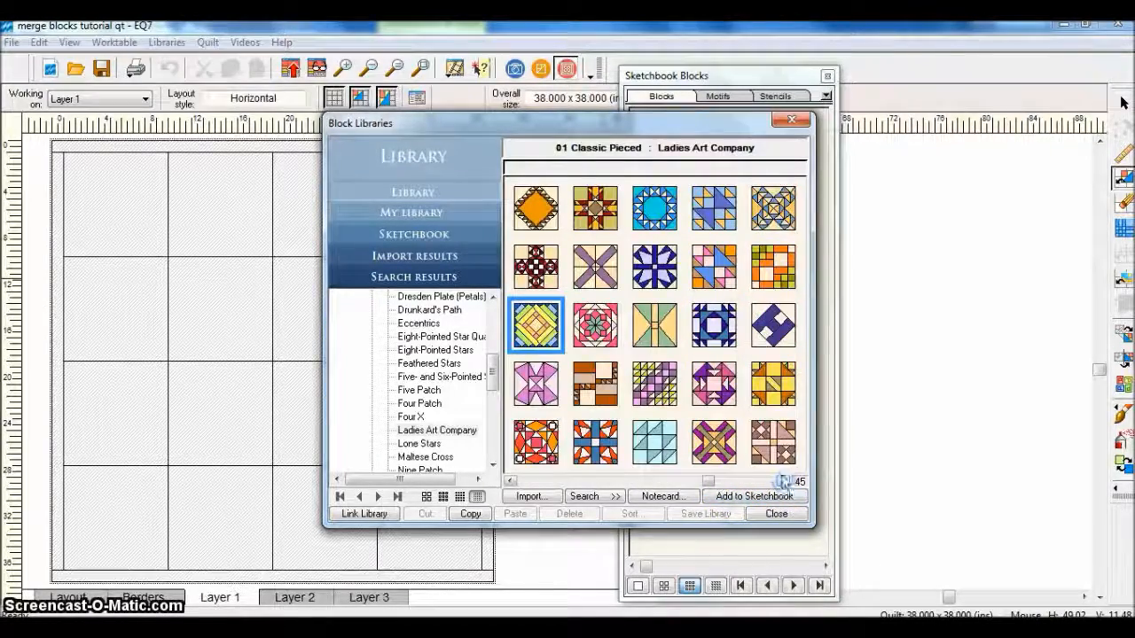
pyautogui.click(656, 209)
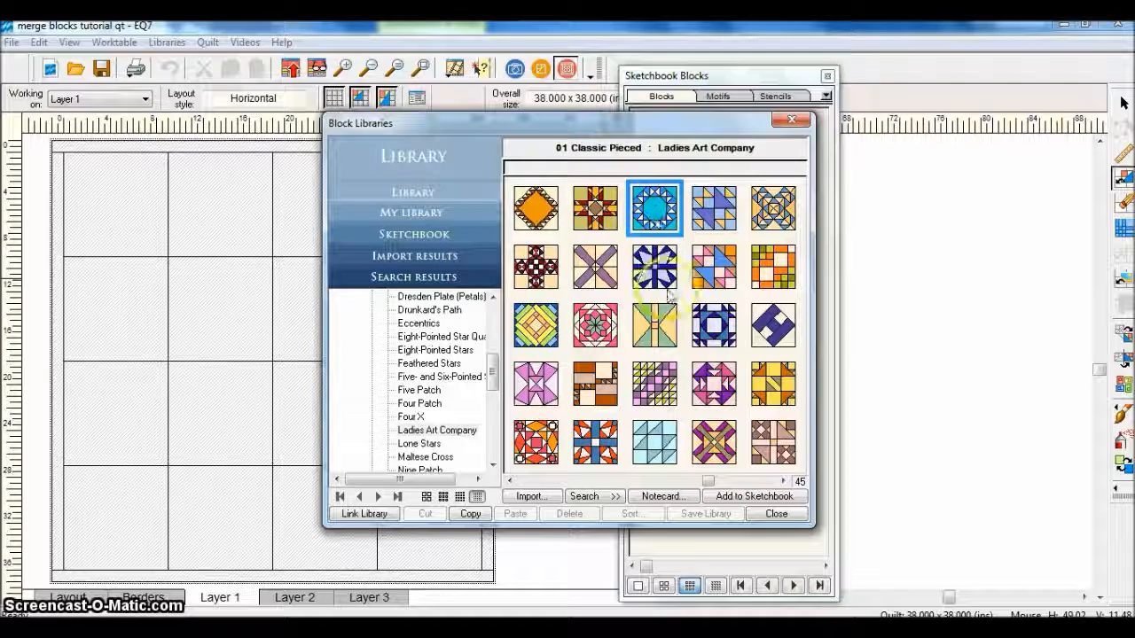
pyautogui.click(754, 499)
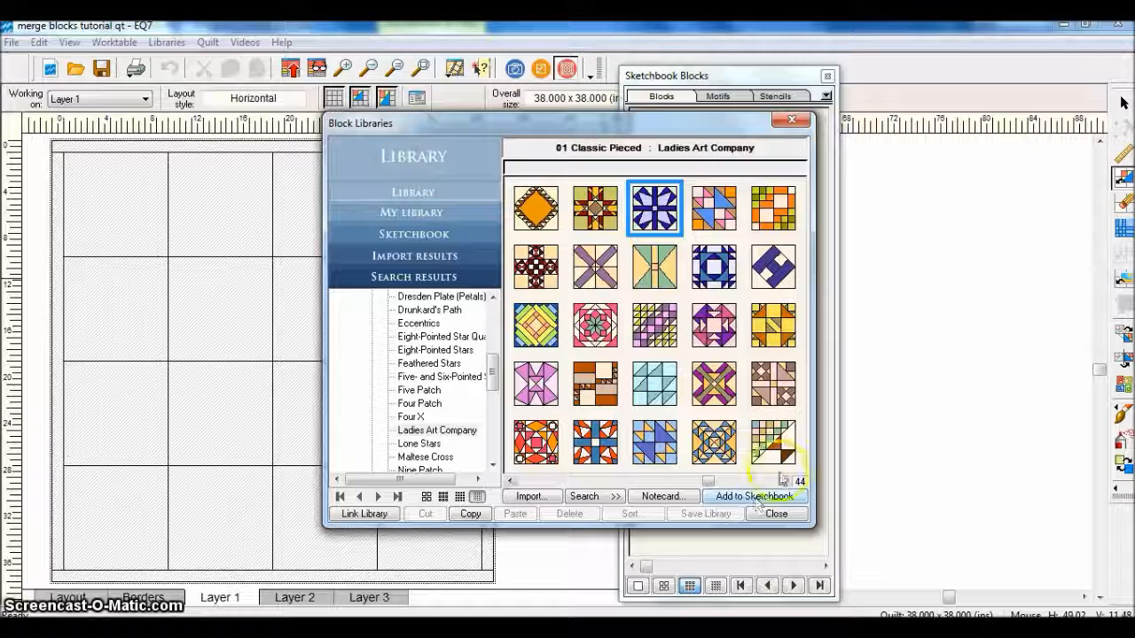
pyautogui.click(784, 482)
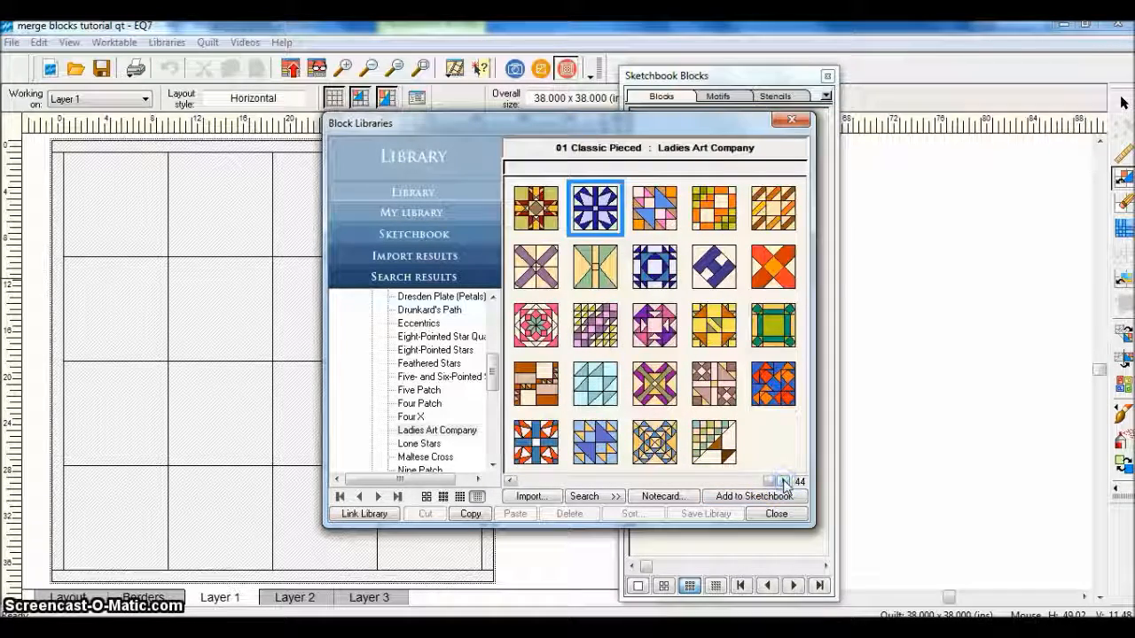
pyautogui.click(773, 324)
pyautogui.click(754, 502)
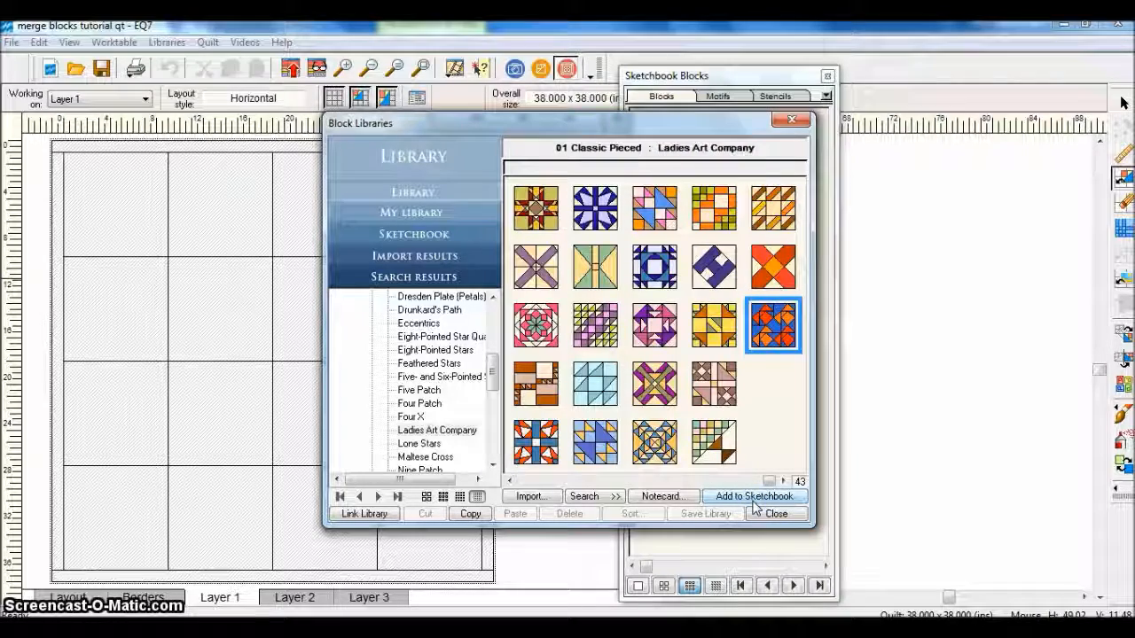
pyautogui.click(771, 514)
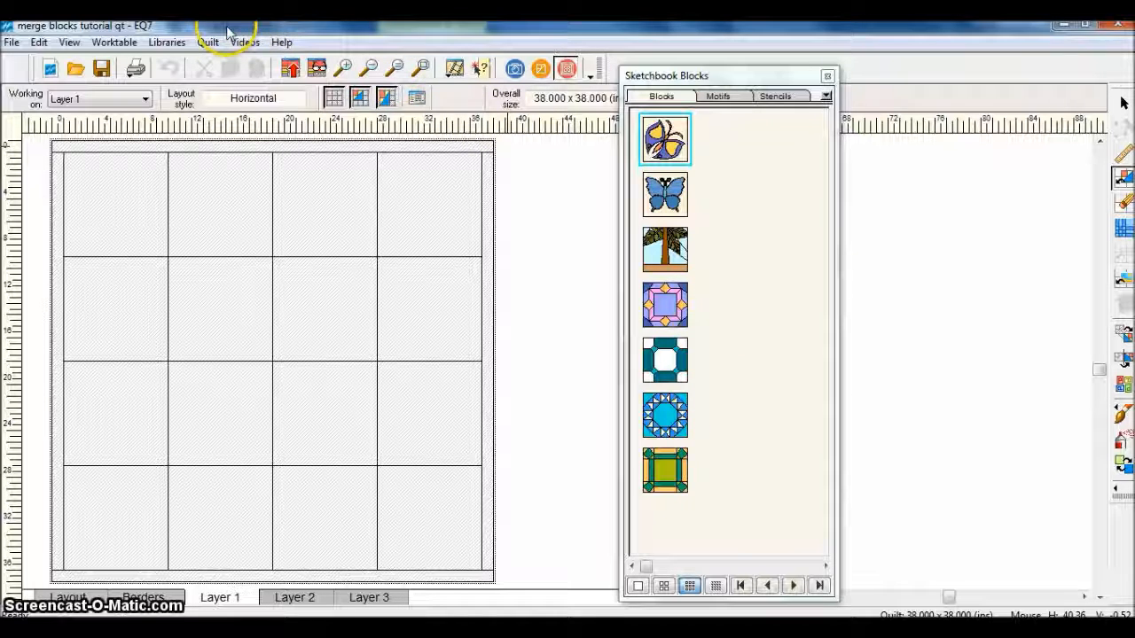
# Switch to the block worktable and open the Serendipity Merge Blocks tool
pyautogui.click(541, 70)
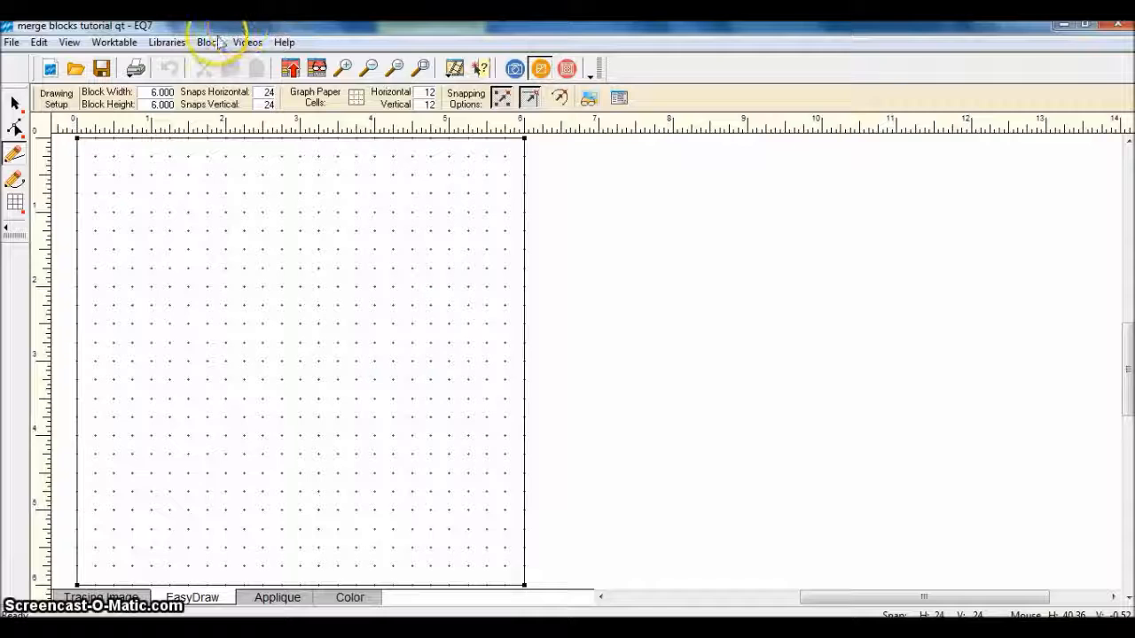
pyautogui.click(209, 43)
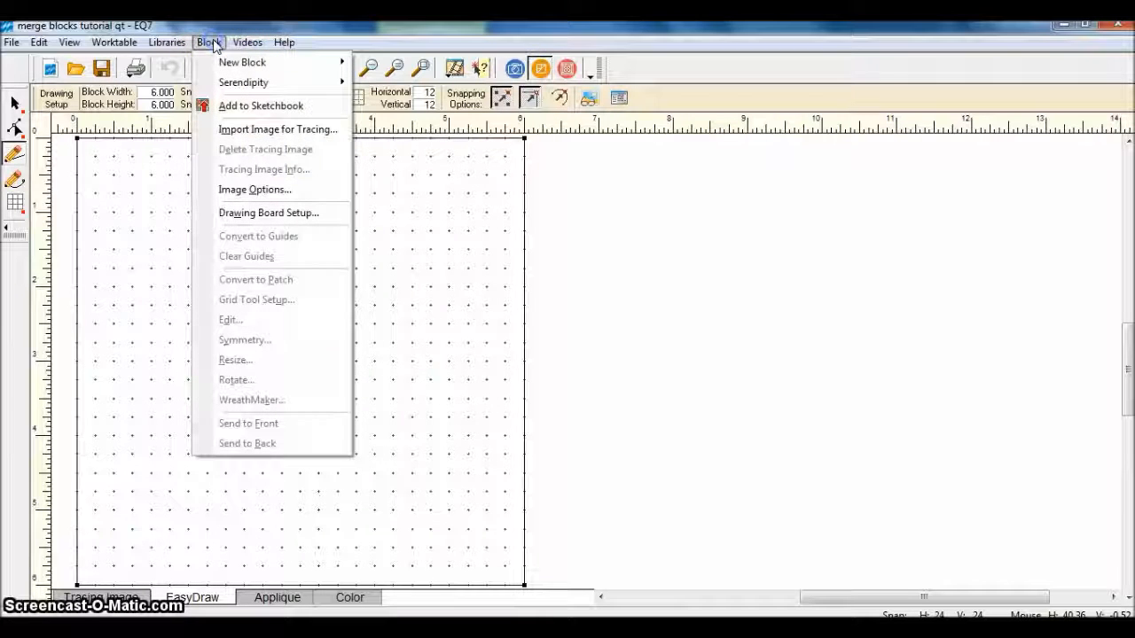
pyautogui.moveTo(223, 82)
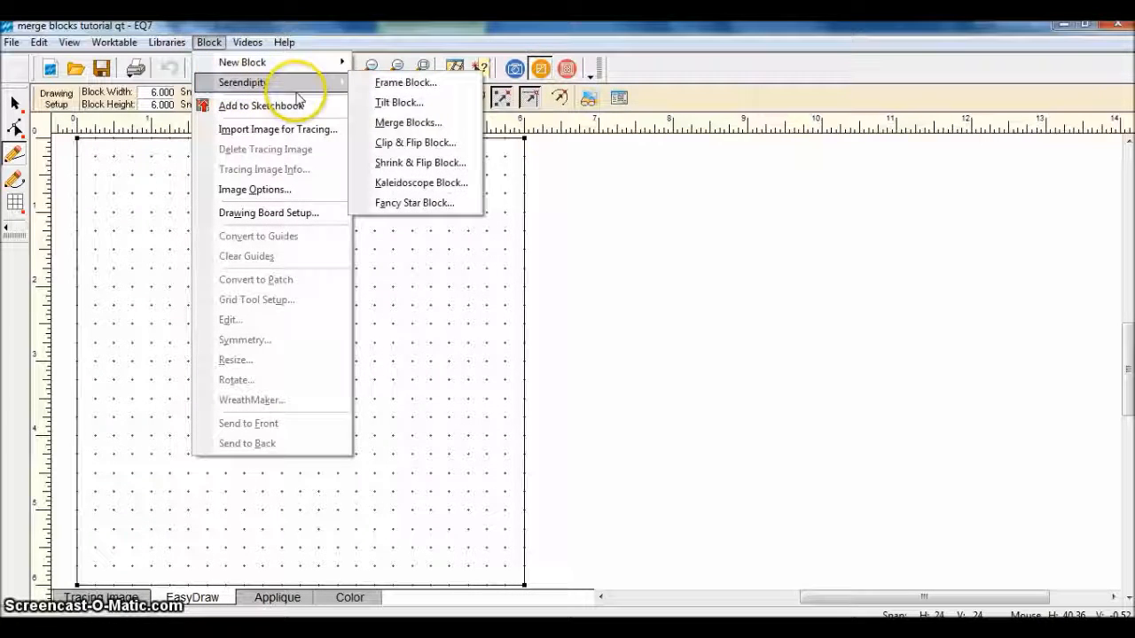
pyautogui.click(394, 122)
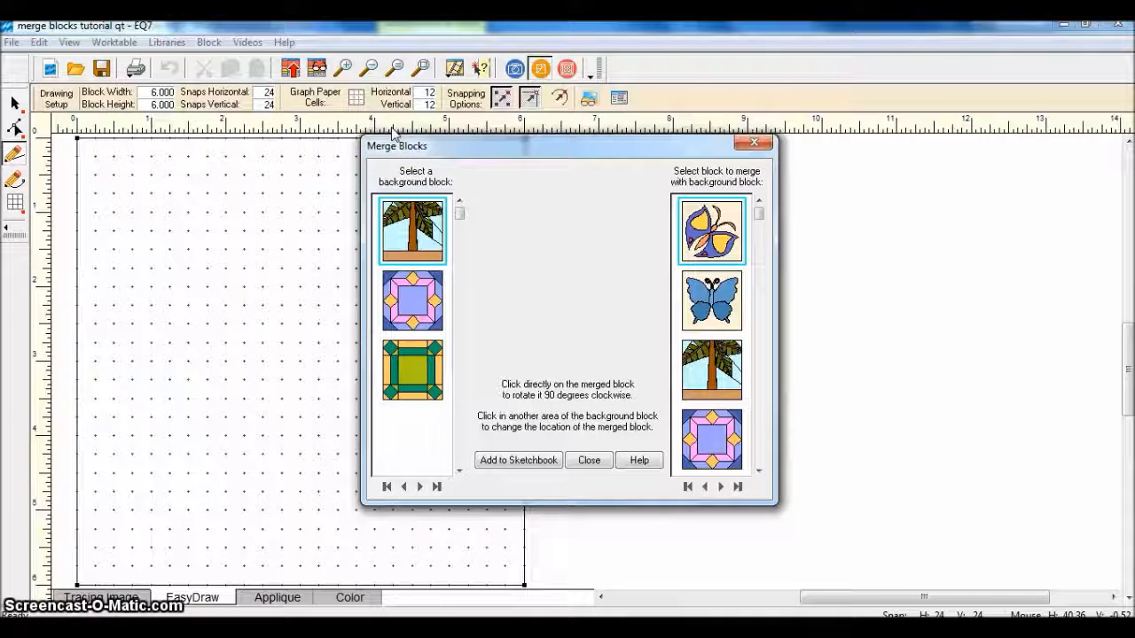
# Merge the purple-and-yellow butterfly into the center of the purple framed-square background block
pyautogui.click(416, 243)
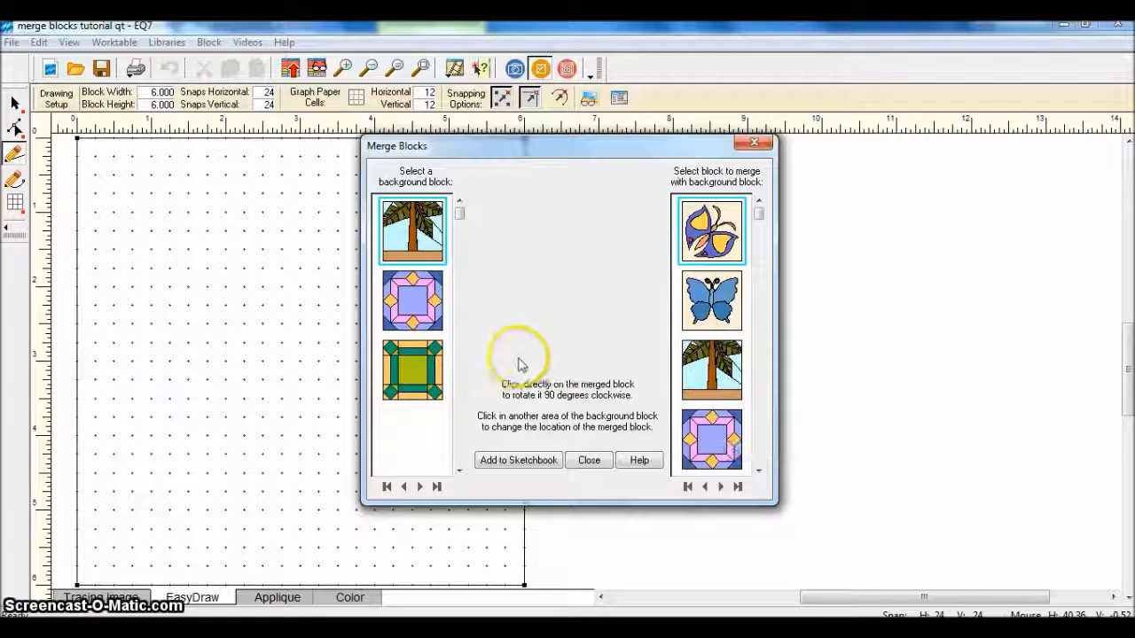
pyautogui.moveTo(768, 213); pyautogui.dragTo(760, 366)
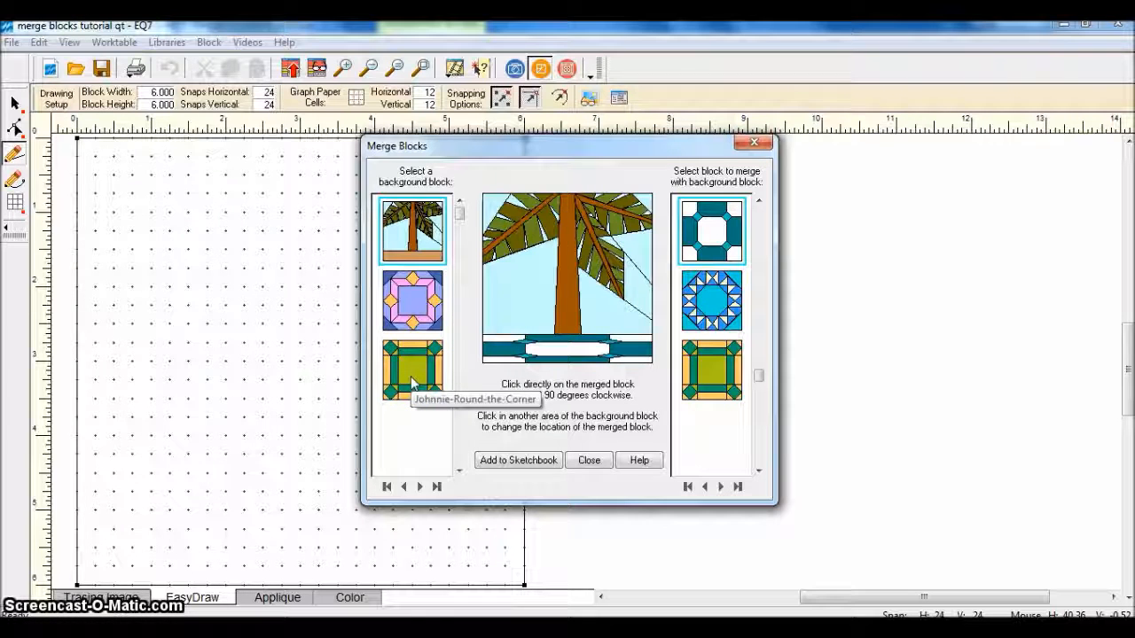
pyautogui.click(421, 312)
pyautogui.click(759, 201)
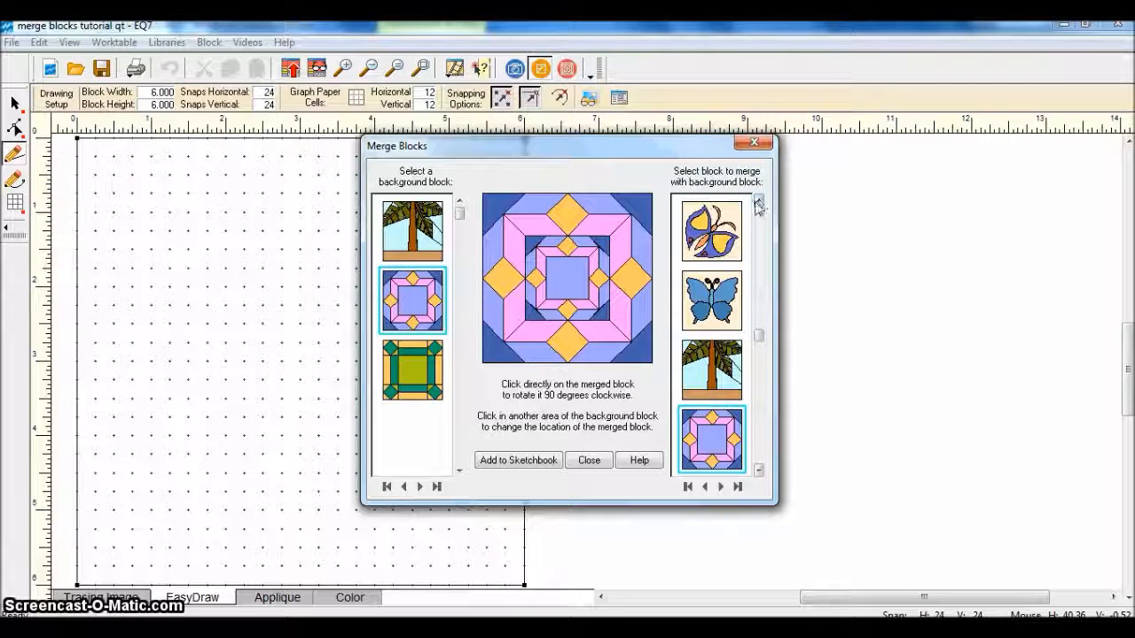
pyautogui.click(725, 237)
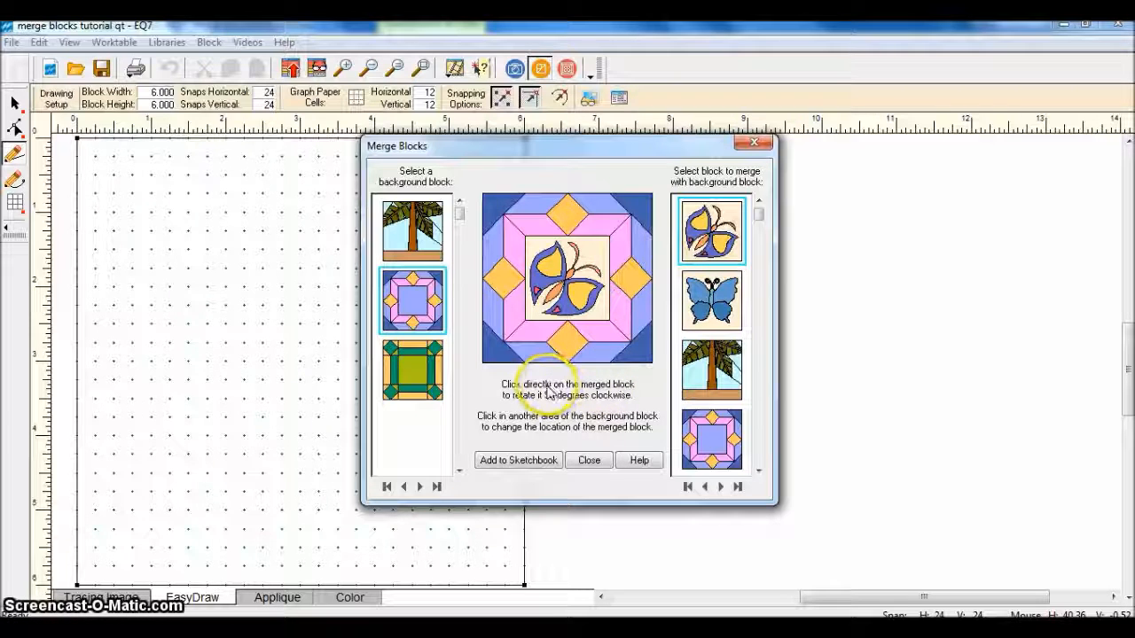
# Rotate the merged butterfly clockwise until it faces the upper left, and add the merged block to the Sketchbook
pyautogui.click(583, 300)
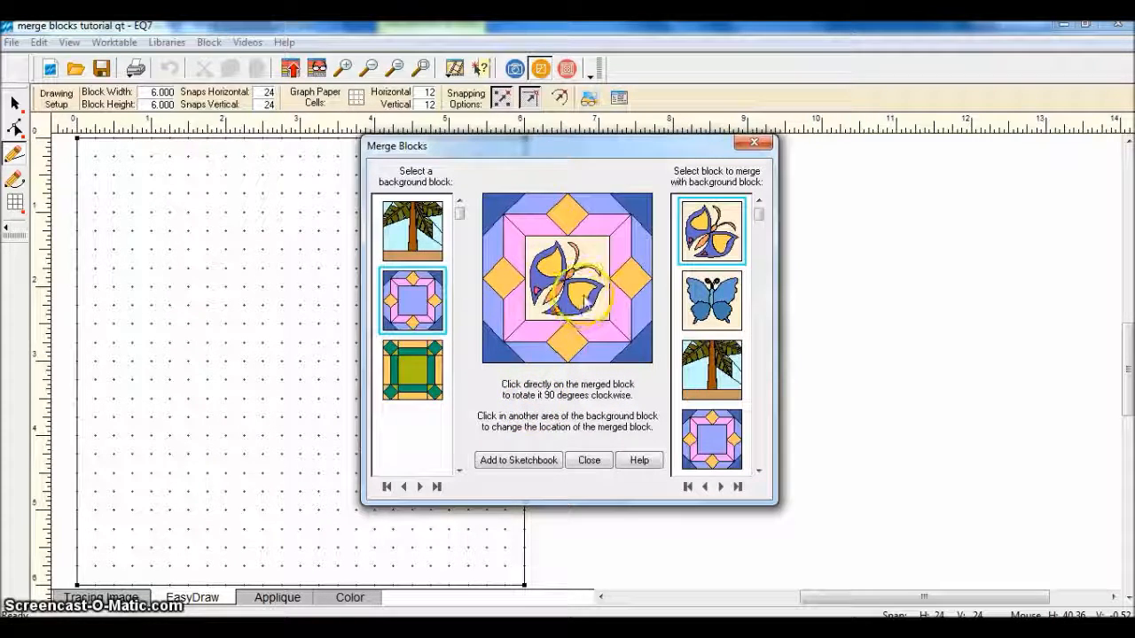
pyautogui.click(583, 301)
pyautogui.click(585, 302)
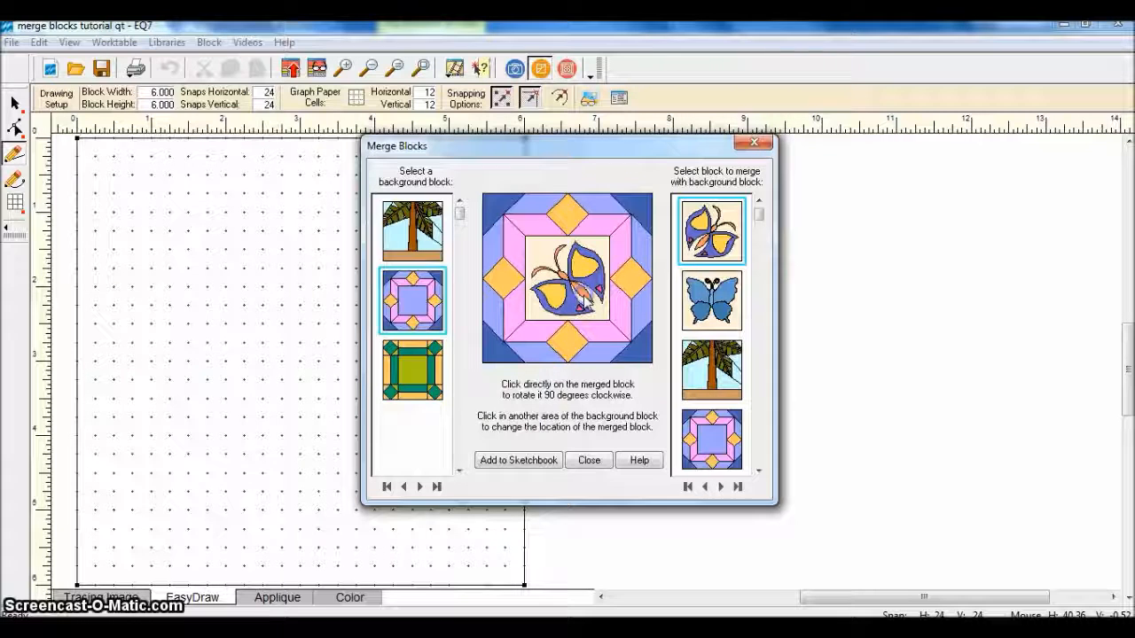
pyautogui.click(542, 461)
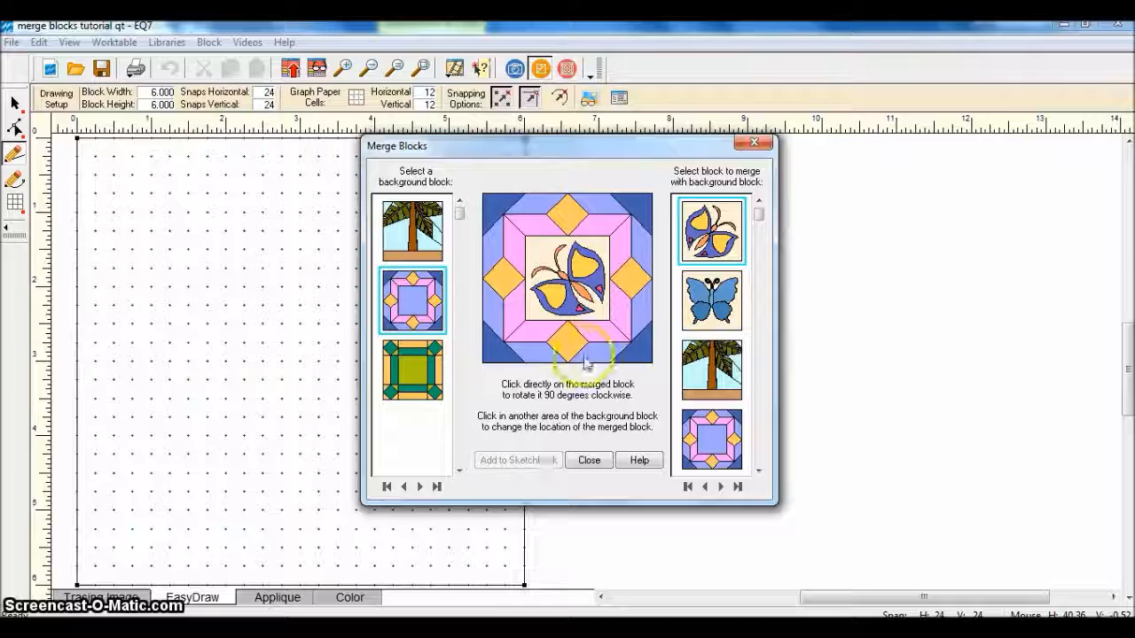
# Rotate the merged butterfly back to face the upper right, and add this version to the Sketchbook
pyautogui.click(576, 257)
pyautogui.click(576, 257)
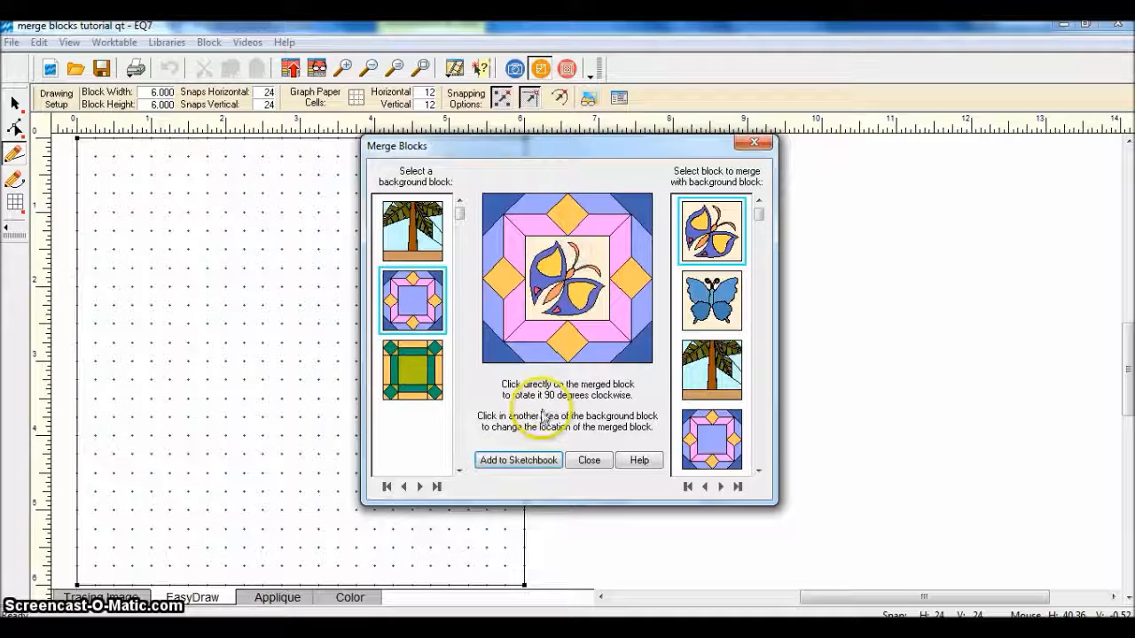
pyautogui.click(530, 463)
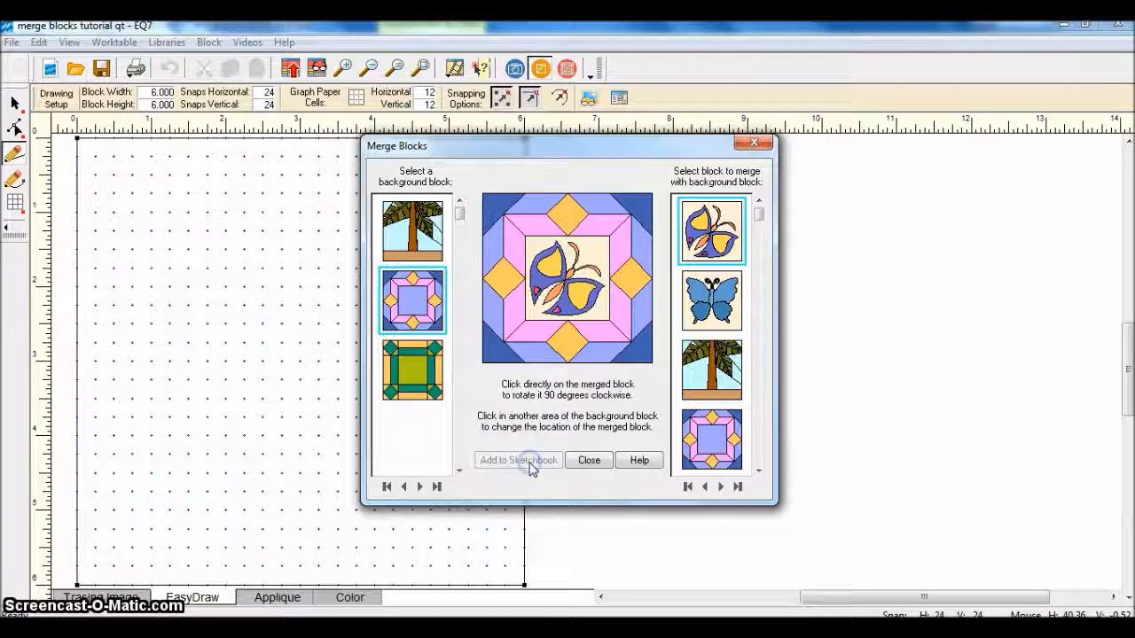
# Merge the blue butterfly into the center of the purple framed-square background block and add the result to the Sketchbook
pyautogui.click(715, 319)
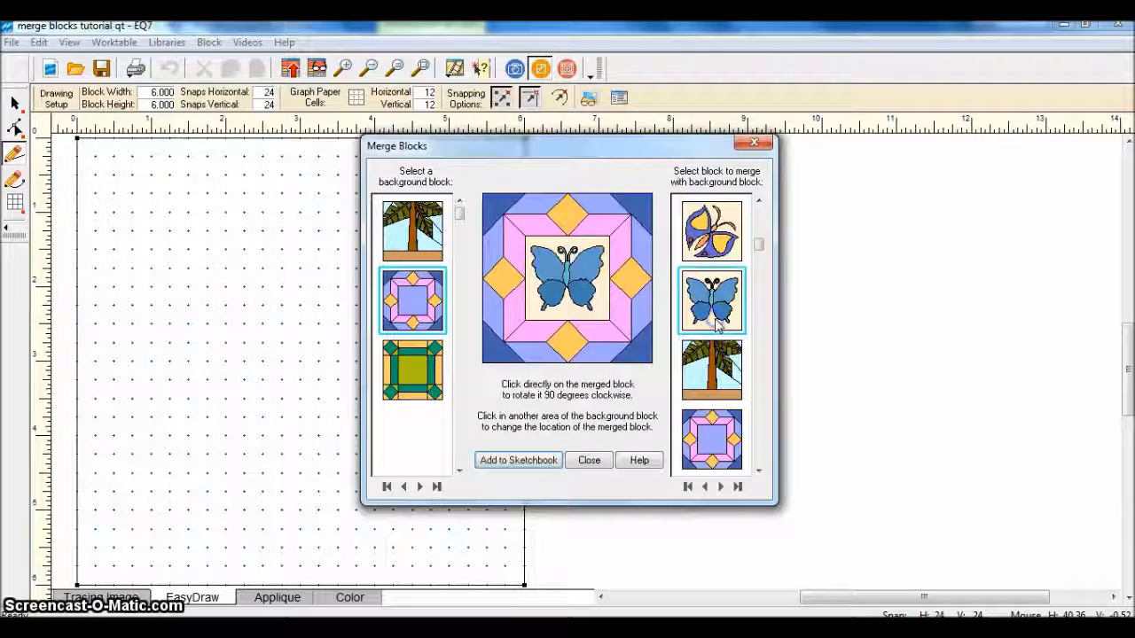
pyautogui.click(542, 461)
# Merge the palm tree into the green-and-gold background block, rotated to stand upright, add it to the Sketchbook and close Merge Blocks
pyautogui.click(412, 377)
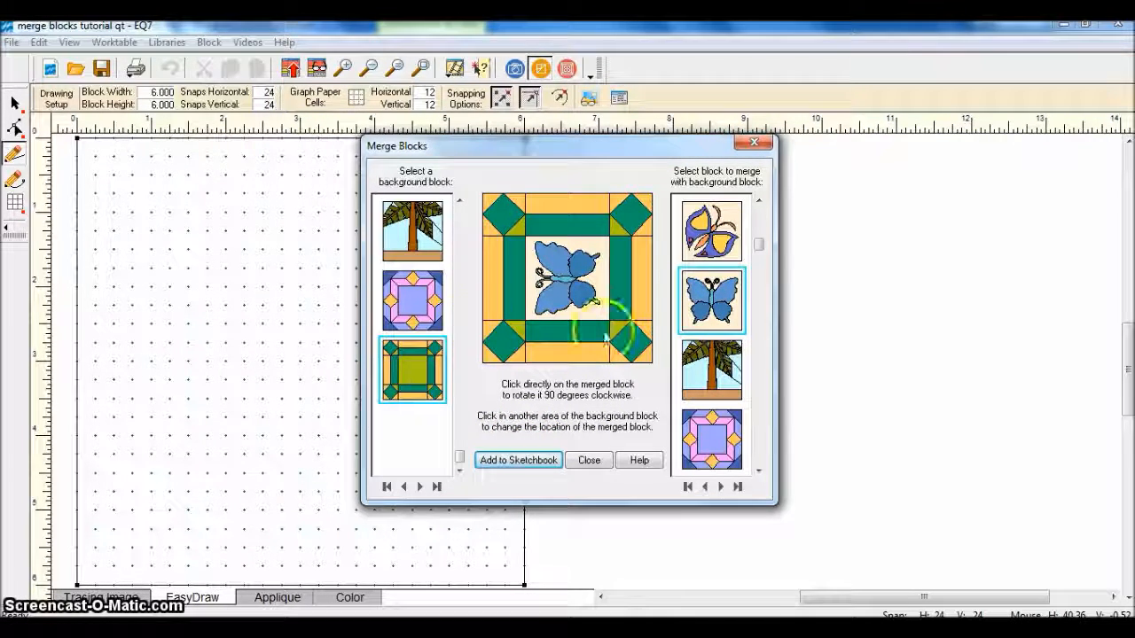
pyautogui.click(699, 370)
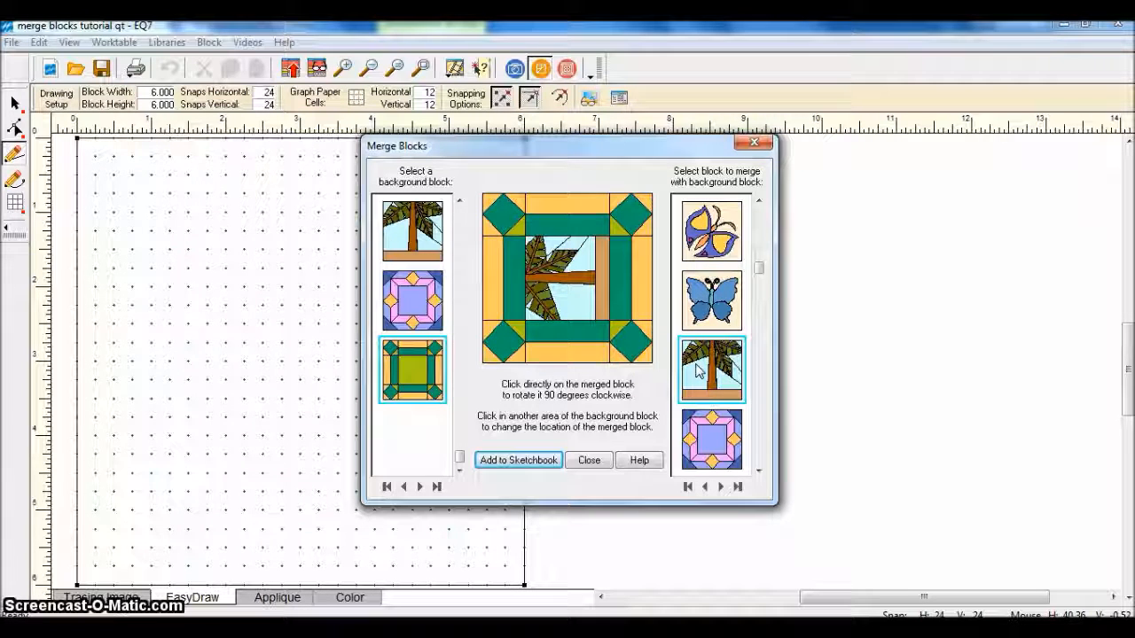
pyautogui.click(583, 255)
pyautogui.click(535, 461)
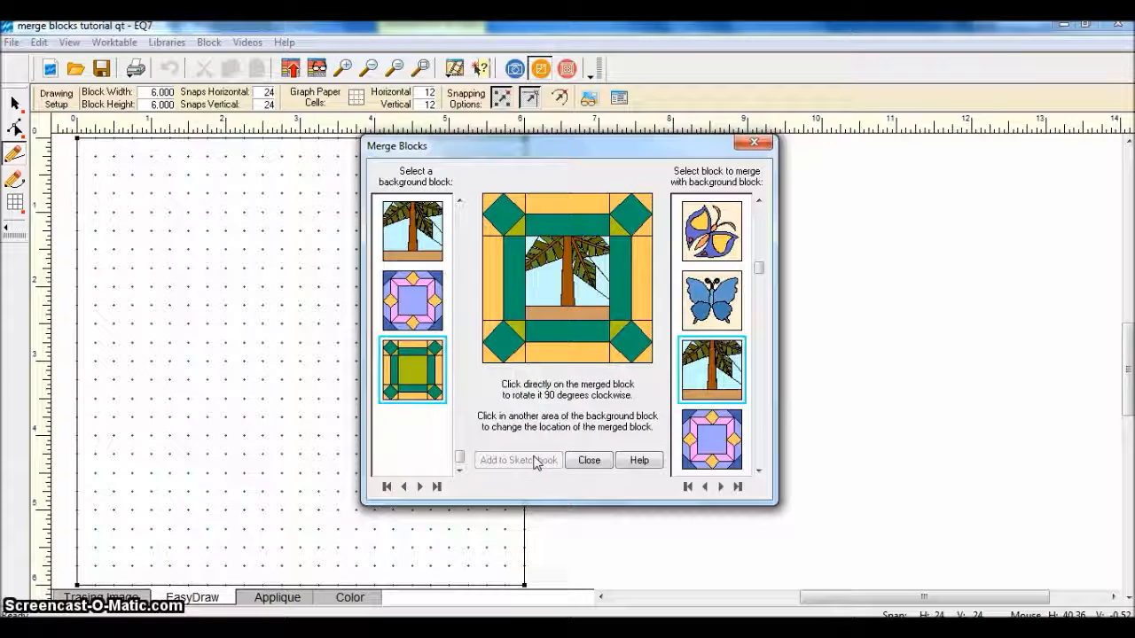
pyautogui.click(589, 463)
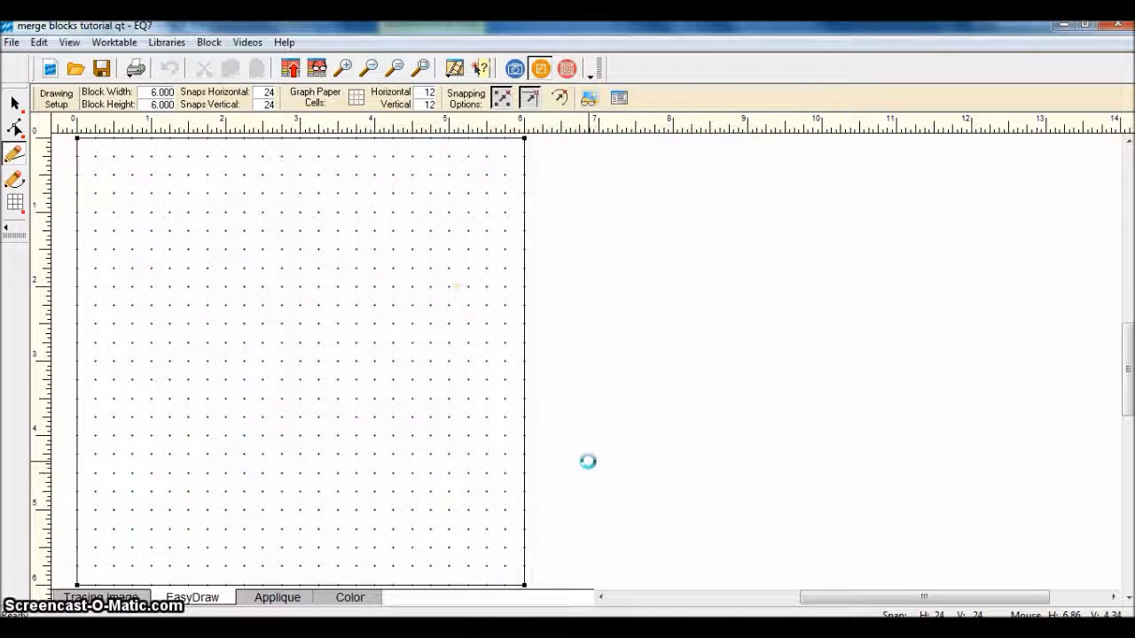
# Open the Project Sketchbook beside the drawing area and bring the last merged blocks into view
pyautogui.click(317, 69)
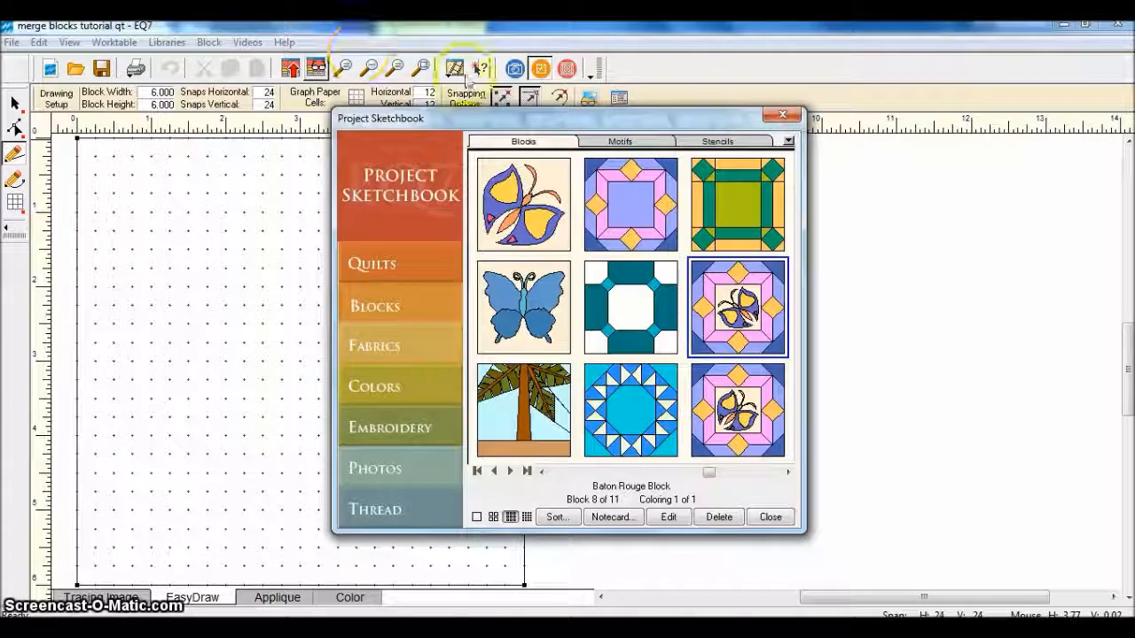
pyautogui.moveTo(505, 114)
pyautogui.mouseDown()
pyautogui.moveTo(602, 105)
pyautogui.moveTo(742, 125)
pyautogui.mouseUp()
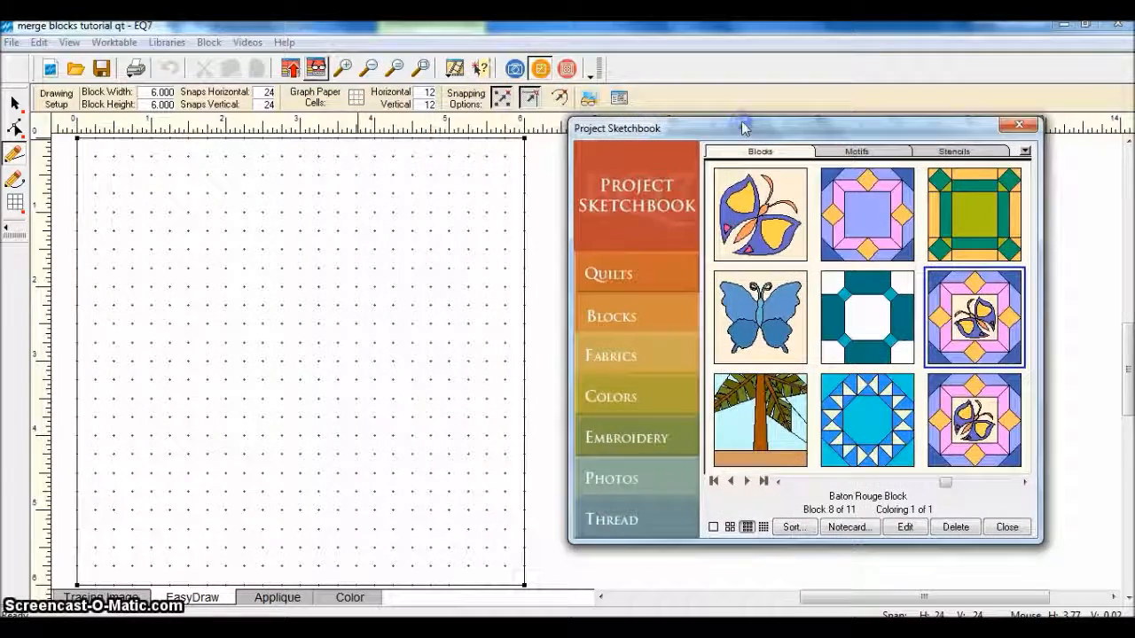
pyautogui.click(1010, 470)
pyautogui.click(1024, 481)
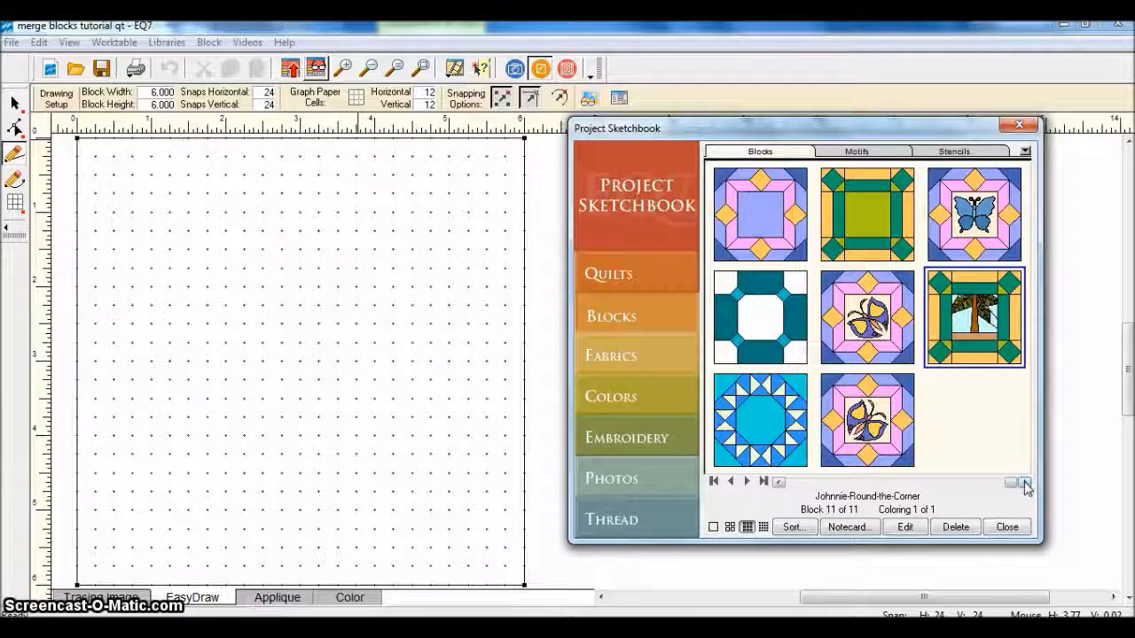
# Send the merged block with the butterfly facing the upper left to the worktable for editing and display its coloring
pyautogui.click(858, 341)
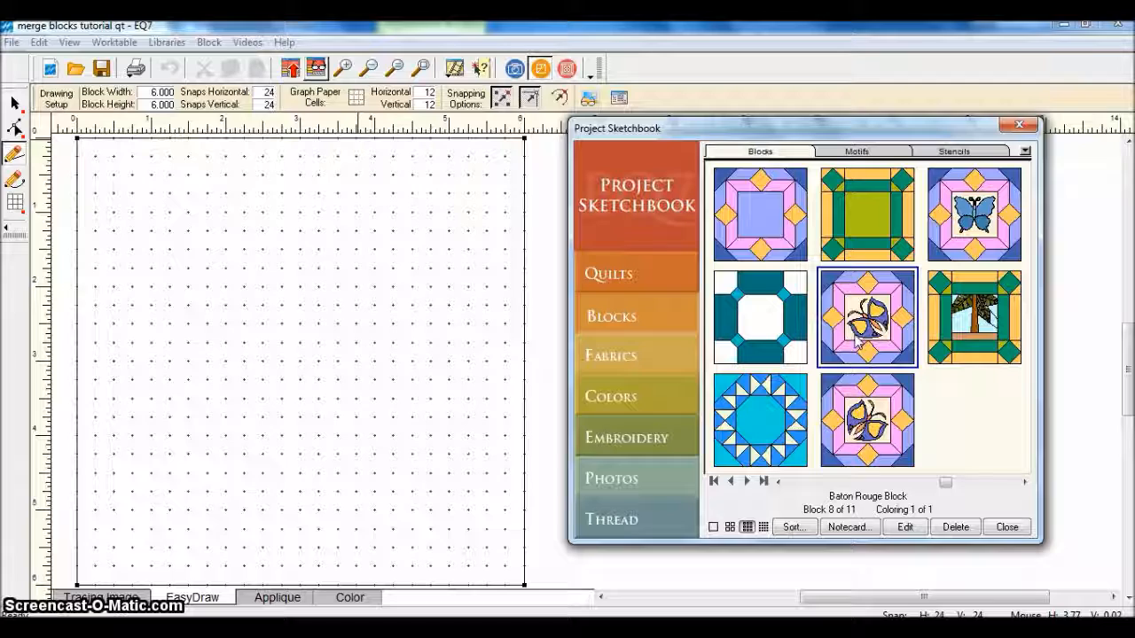
pyautogui.click(905, 527)
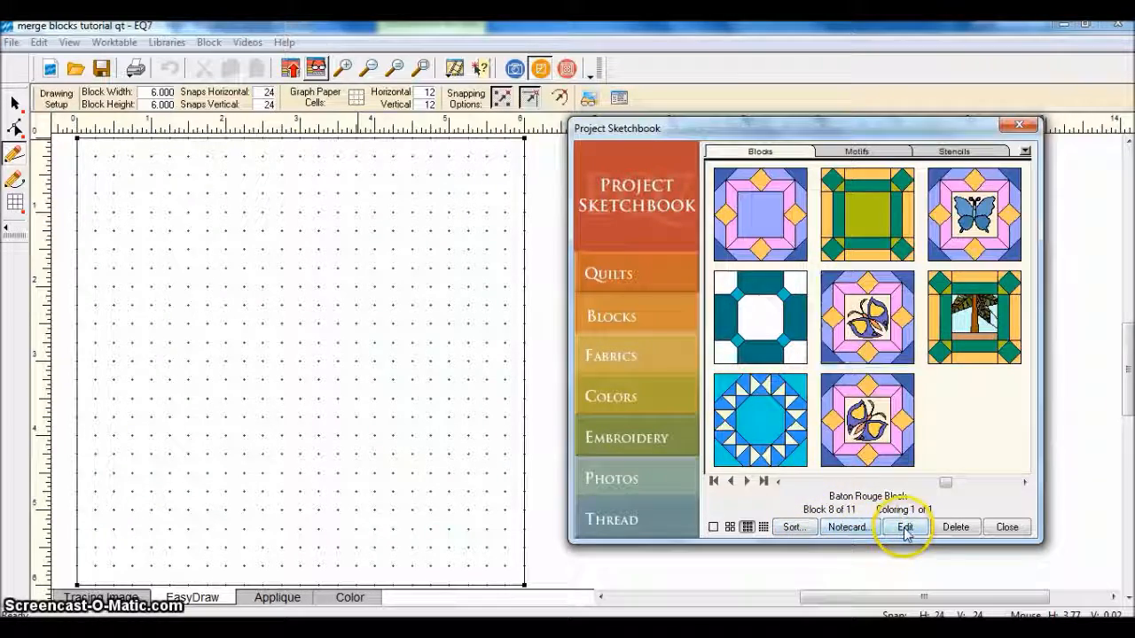
pyautogui.click(364, 598)
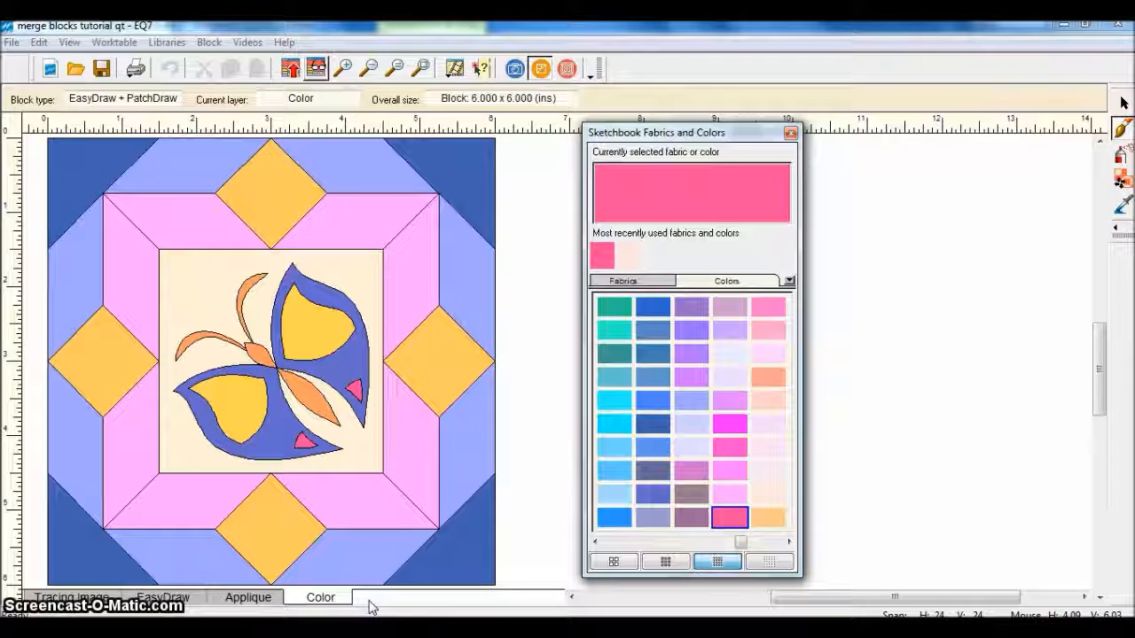